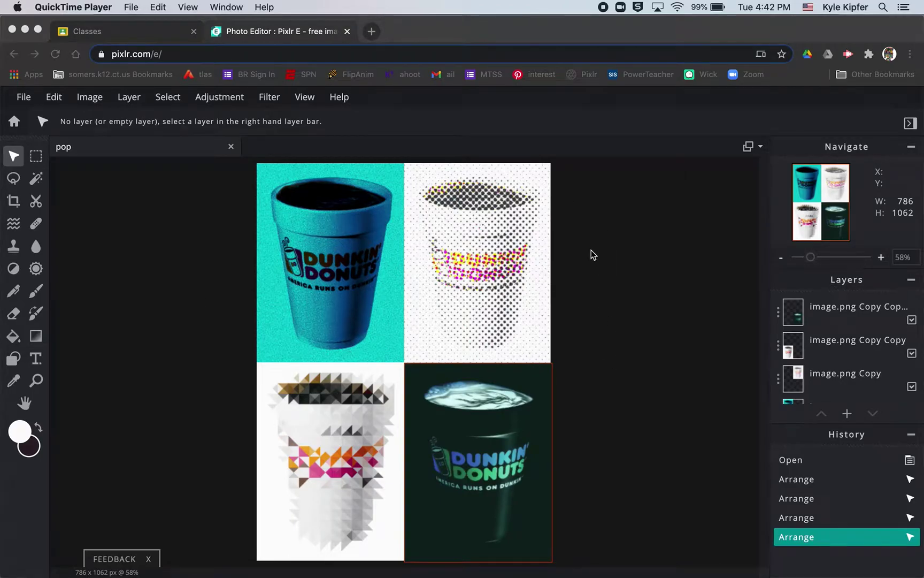
# Focus the Pixlr E editor and bring up the finished 'pop' four-cup grid project.
pyautogui.click(592, 250)
pyautogui.click(591, 250)
pyautogui.click(441, 278)
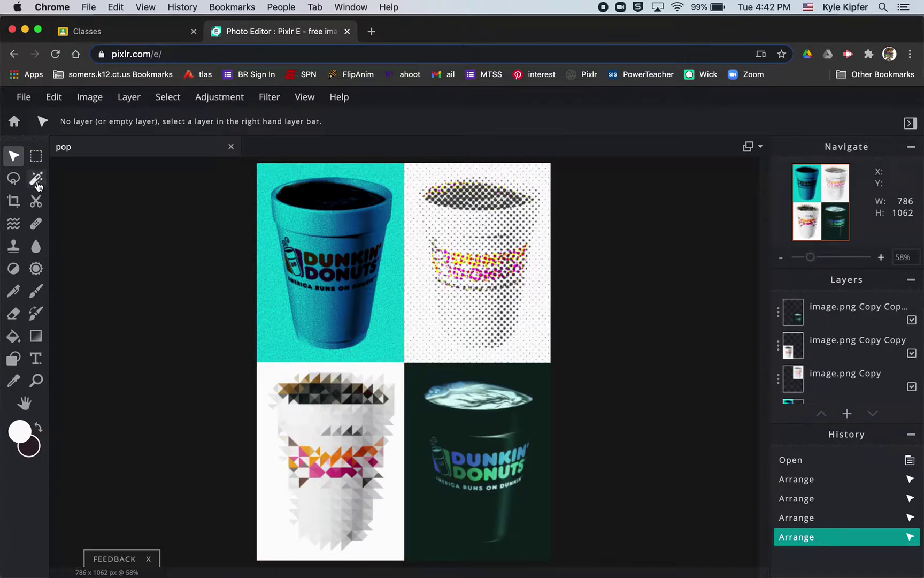
# From the home screen, create a new transparent 1080×1080 document named popart.
pyautogui.click(14, 123)
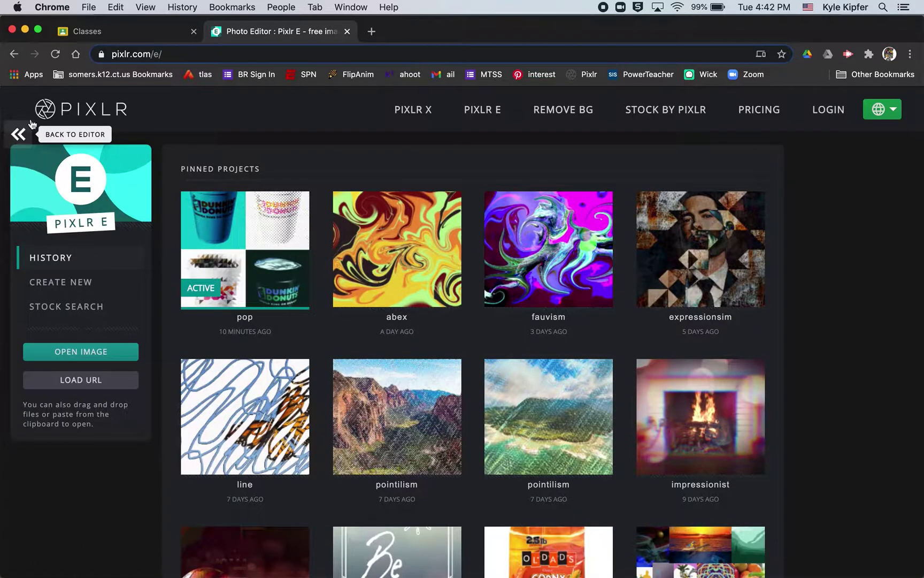
pyautogui.click(92, 288)
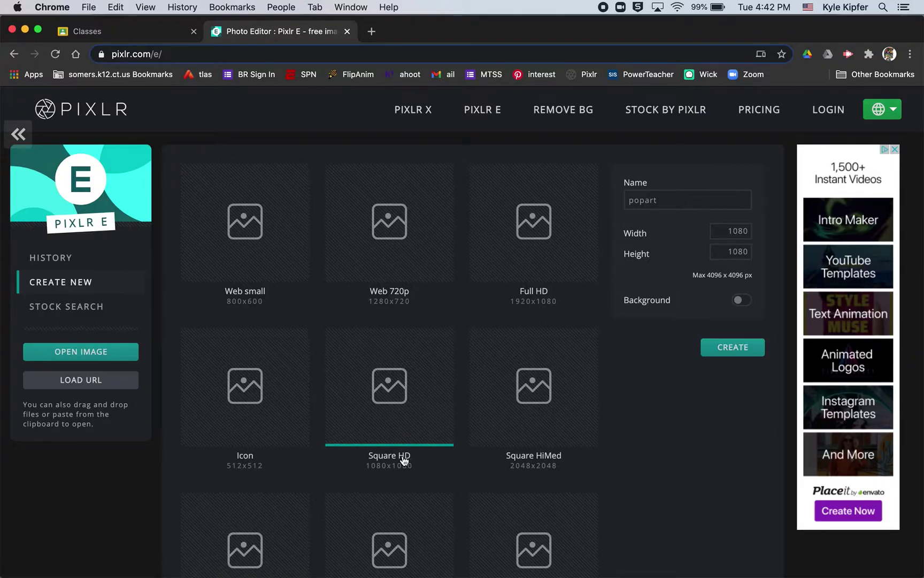
pyautogui.click(665, 207)
pyautogui.click(733, 347)
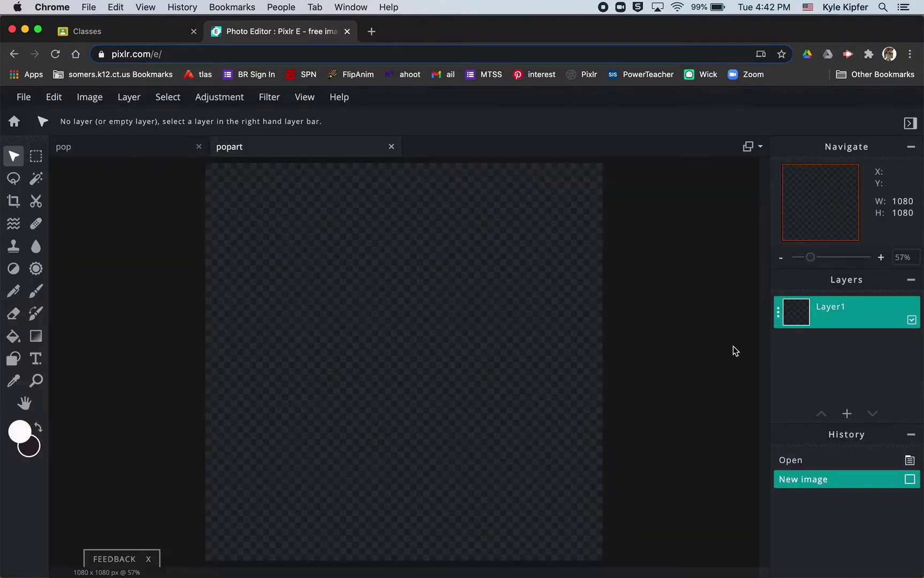
# Search Google Images for 'dunkin donuts coffee' in a new tab.
pyautogui.click(371, 32)
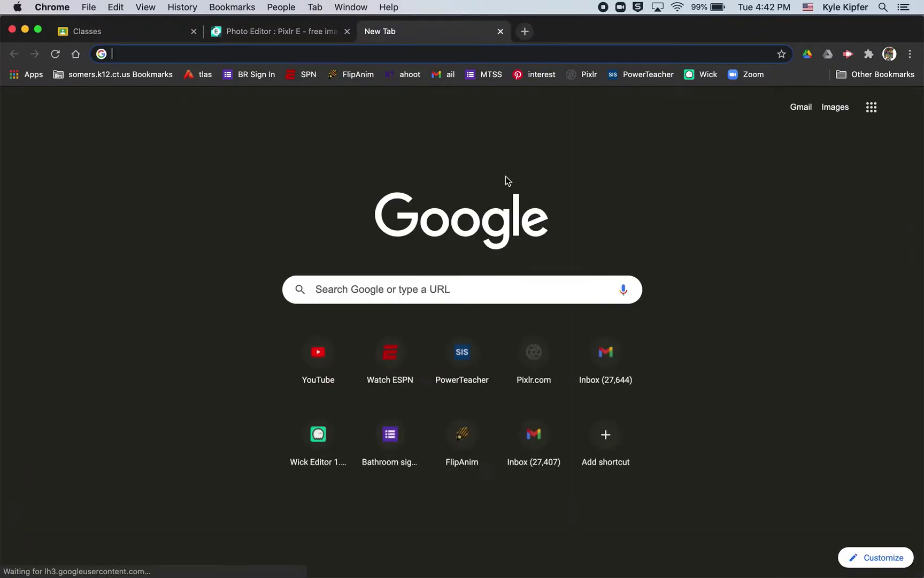
pyautogui.click(378, 286)
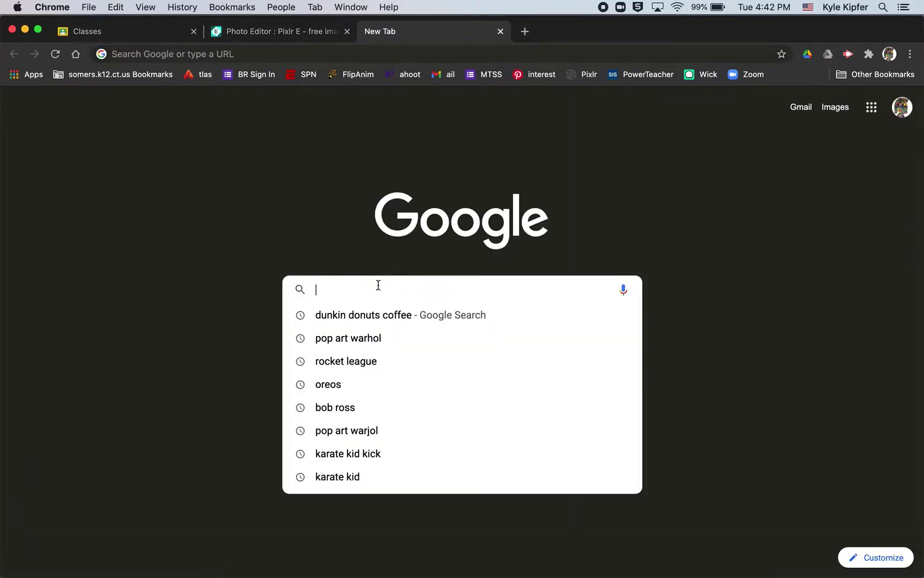
pyautogui.click(389, 315)
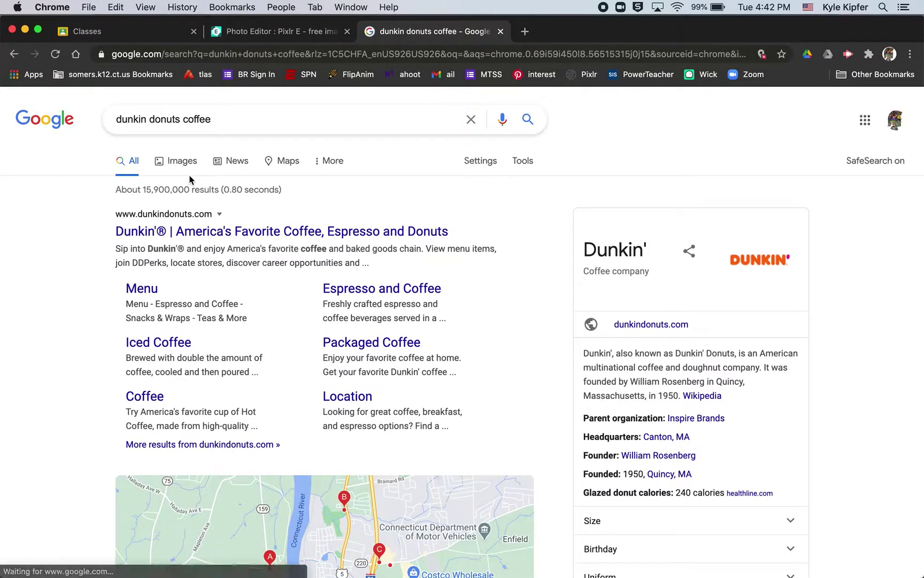
pyautogui.click(187, 168)
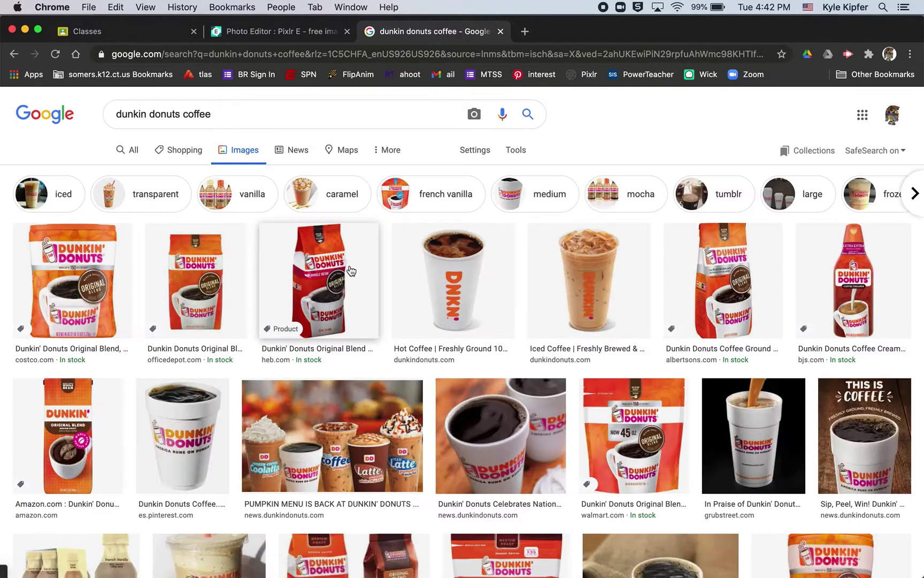
# Copy the white Dunkin' foam cup photo and close the search tab.
pyautogui.click(157, 426)
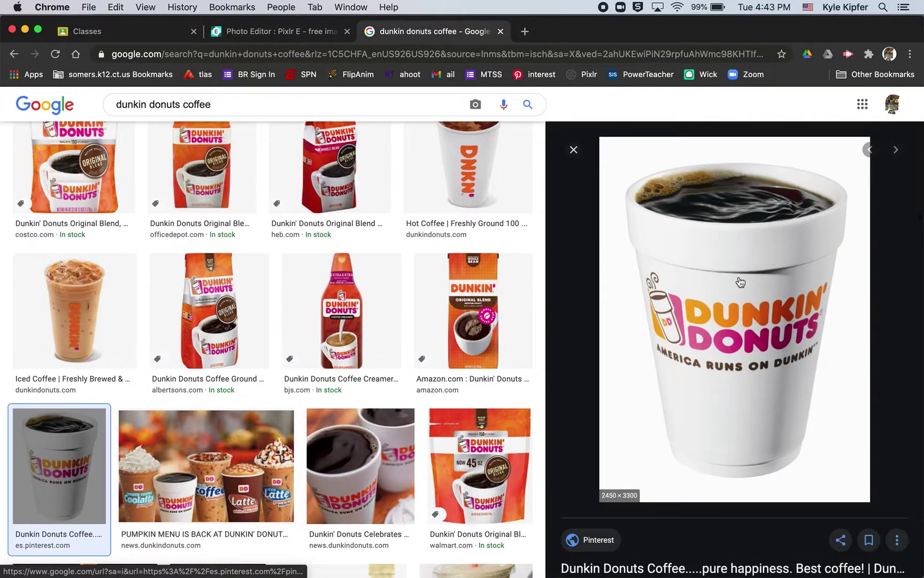
pyautogui.rightClick(739, 275)
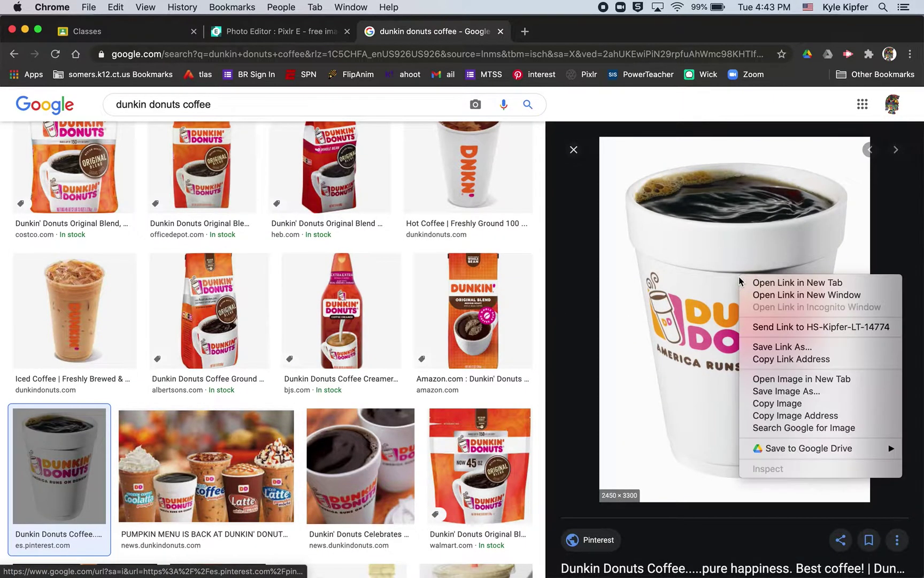
pyautogui.click(784, 404)
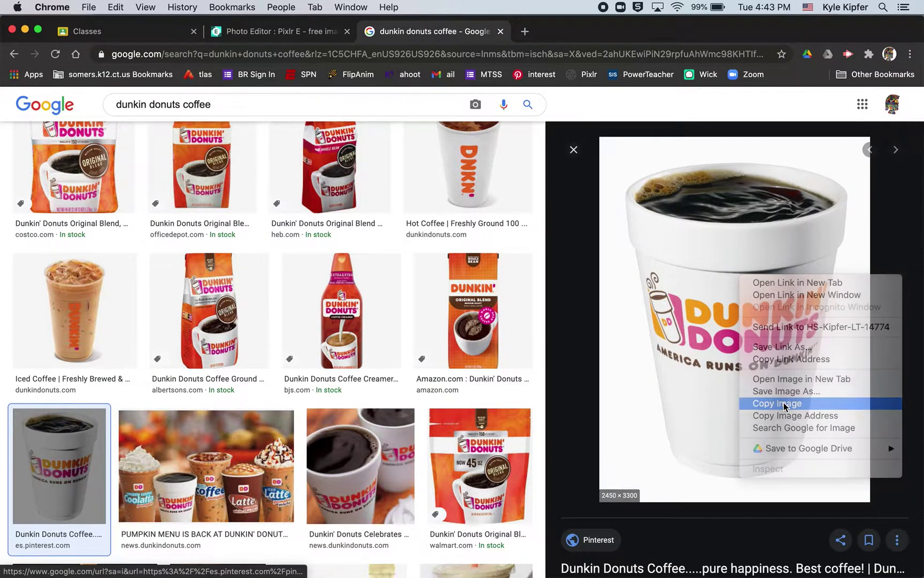
pyautogui.click(501, 33)
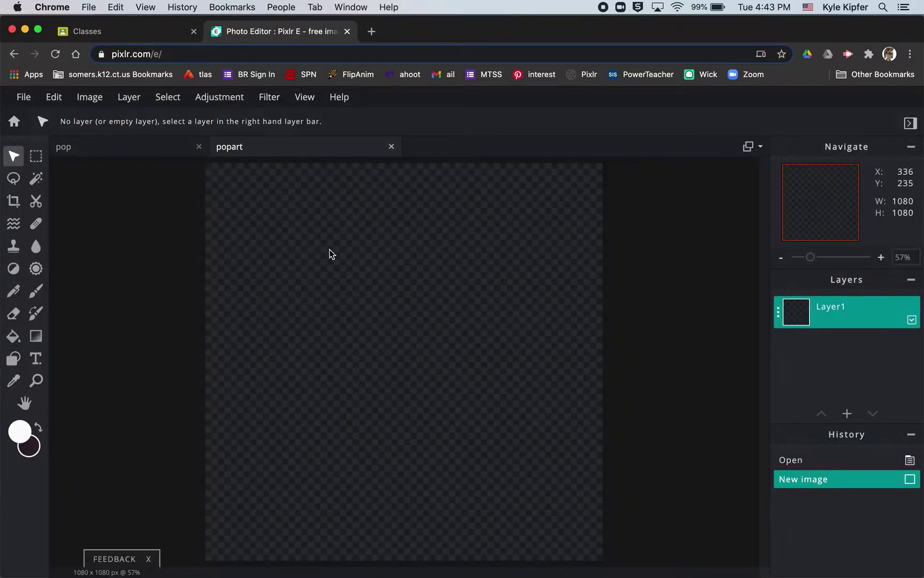
# Paste the cup photo, scale it to 410×552 and place it in the top-left corner.
pyautogui.press('super+v')
pyautogui.moveTo(298, 248); pyautogui.dragTo(563, 383)
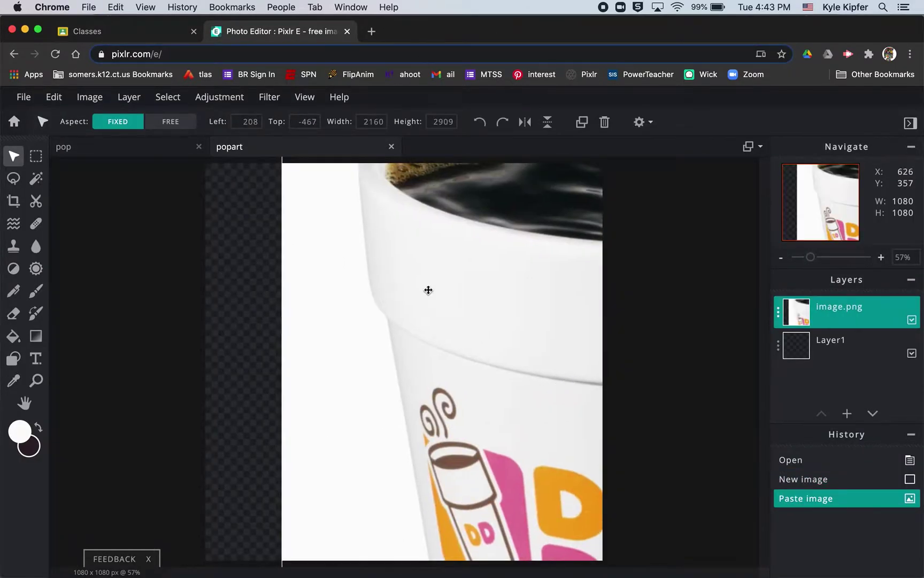
pyautogui.moveTo(437, 382); pyautogui.dragTo(473, 513)
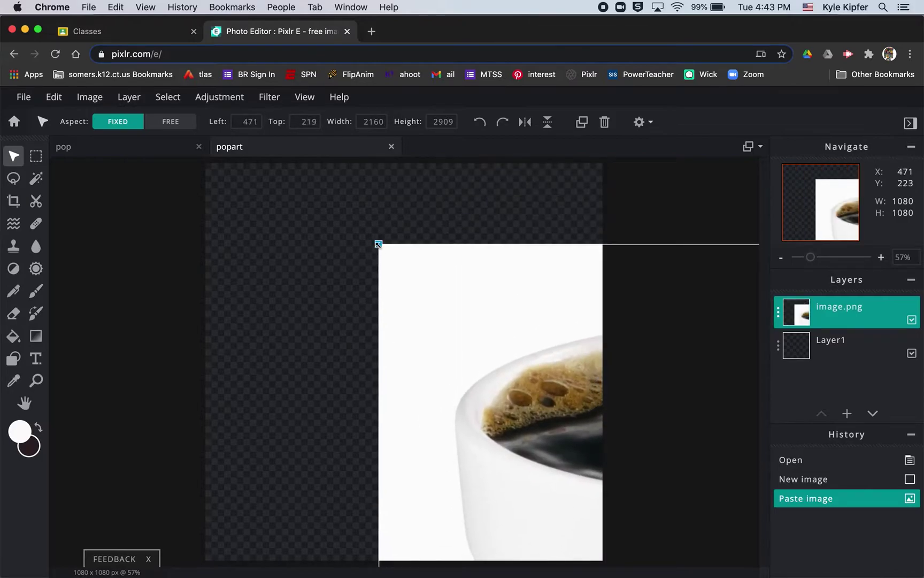
pyautogui.moveTo(378, 244); pyautogui.dragTo(518, 472)
pyautogui.moveTo(563, 497); pyautogui.dragTo(273, 231)
pyautogui.moveTo(228, 176); pyautogui.dragTo(478, 439)
pyautogui.moveTo(560, 534); pyautogui.dragTo(299, 205)
pyautogui.moveTo(218, 172); pyautogui.dragTo(472, 352)
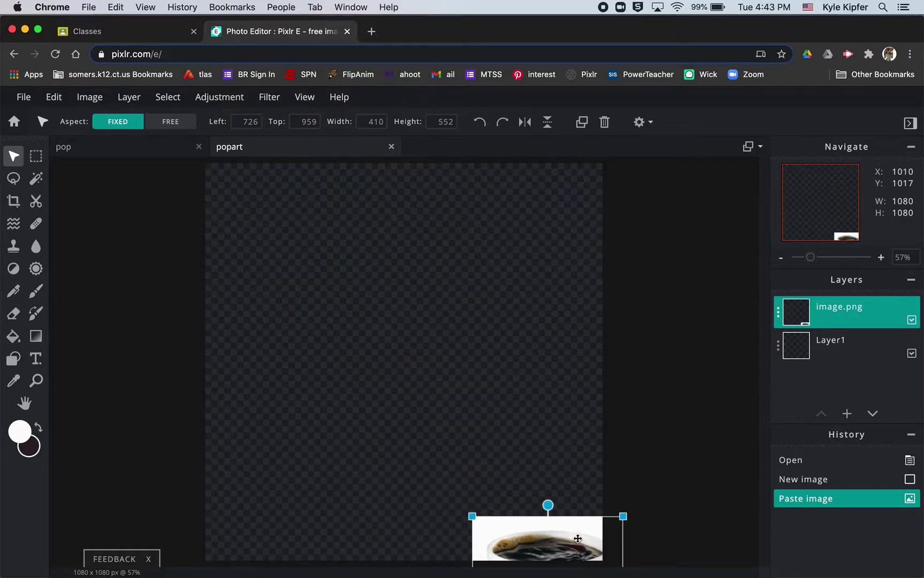
pyautogui.moveTo(577, 538); pyautogui.dragTo(313, 186)
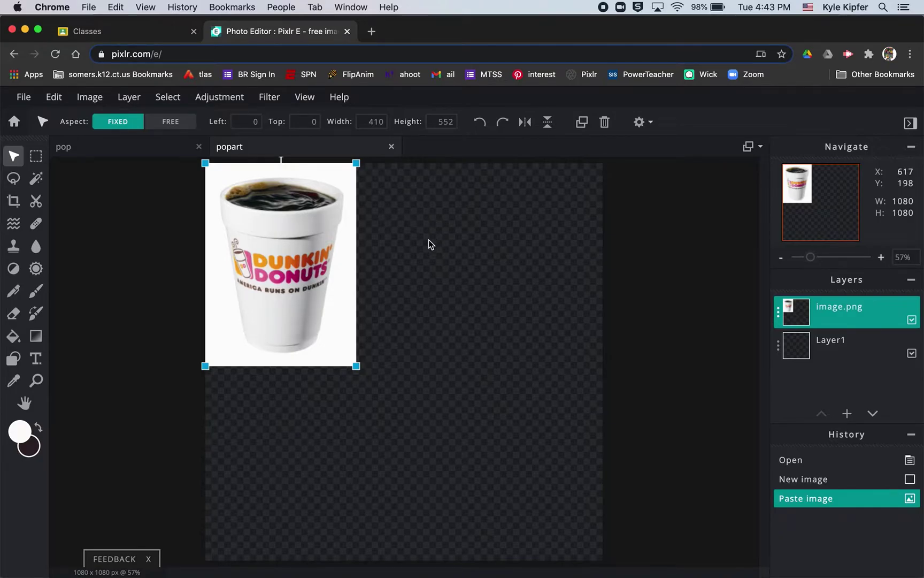
# Duplicate the cup layer and move the copy below the original.
pyautogui.click(316, 269)
pyautogui.rightClick(316, 269)
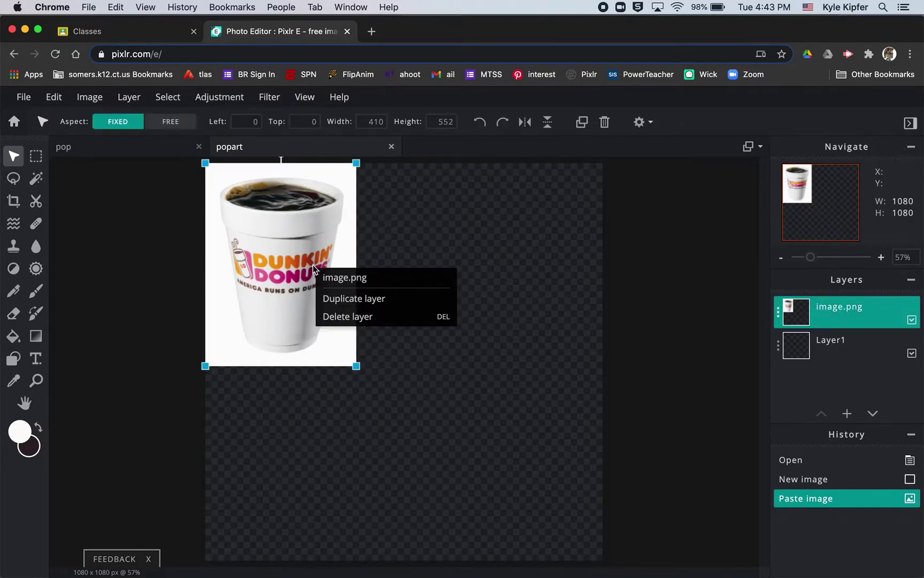
pyautogui.click(343, 297)
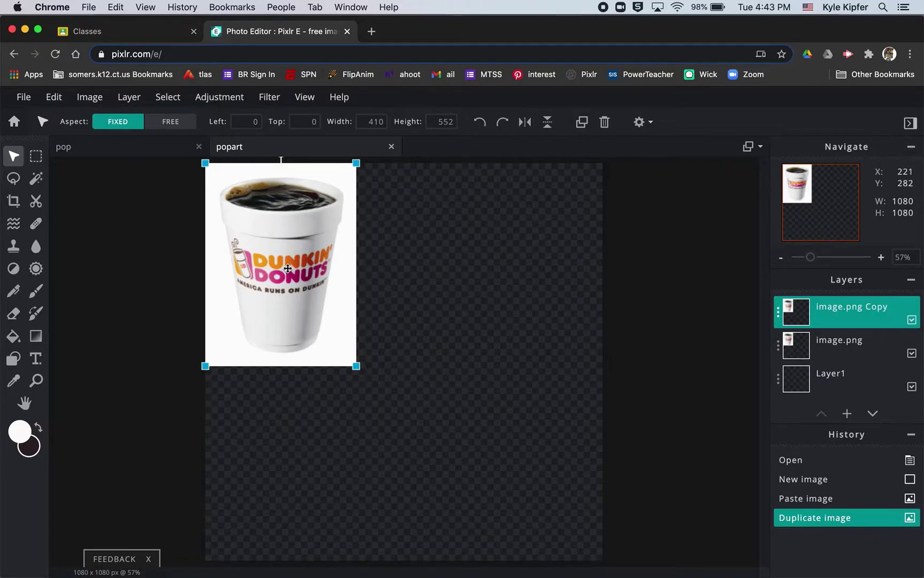
pyautogui.moveTo(288, 269); pyautogui.dragTo(286, 463)
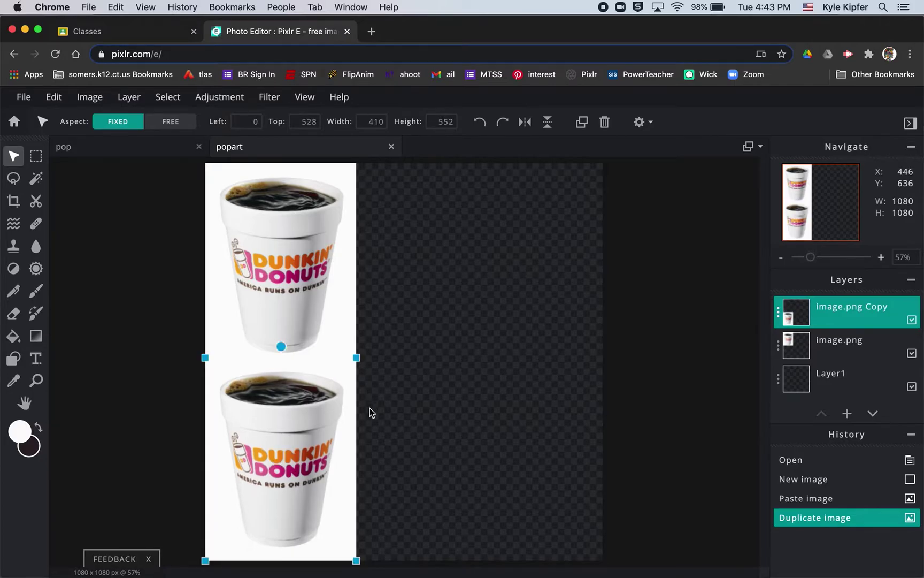
# Duplicate the upper cup and place the copy in the top-right spot.
pyautogui.click(321, 258)
pyautogui.rightClick(313, 257)
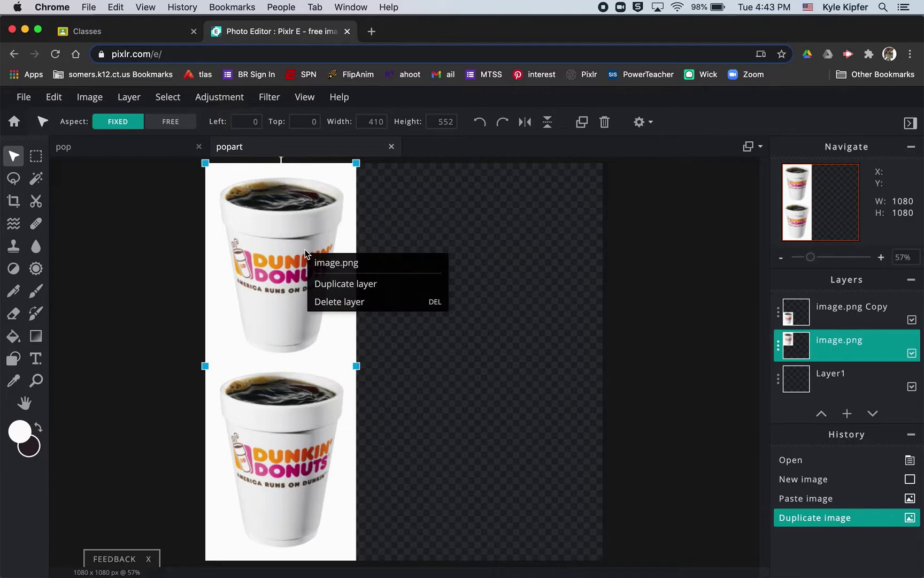
pyautogui.click(350, 284)
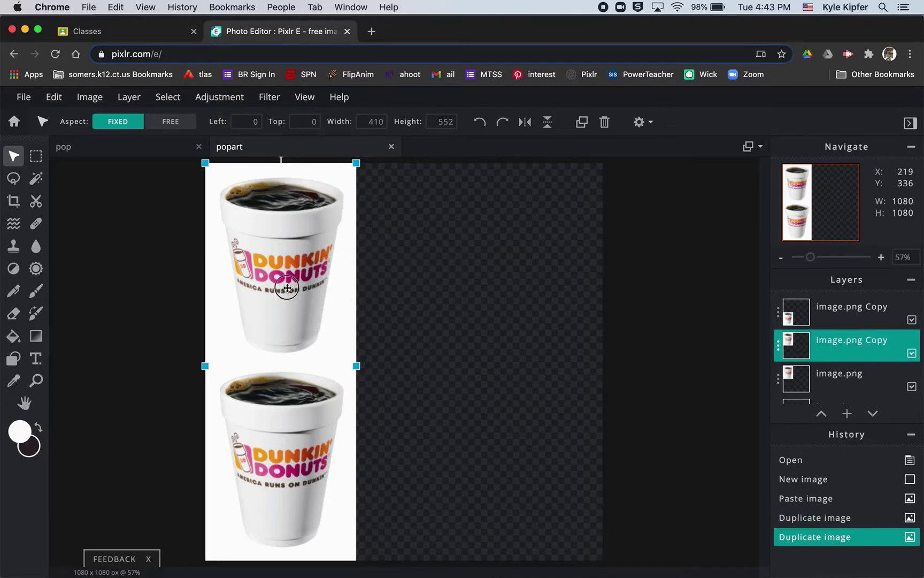
pyautogui.moveTo(287, 288); pyautogui.dragTo(428, 305)
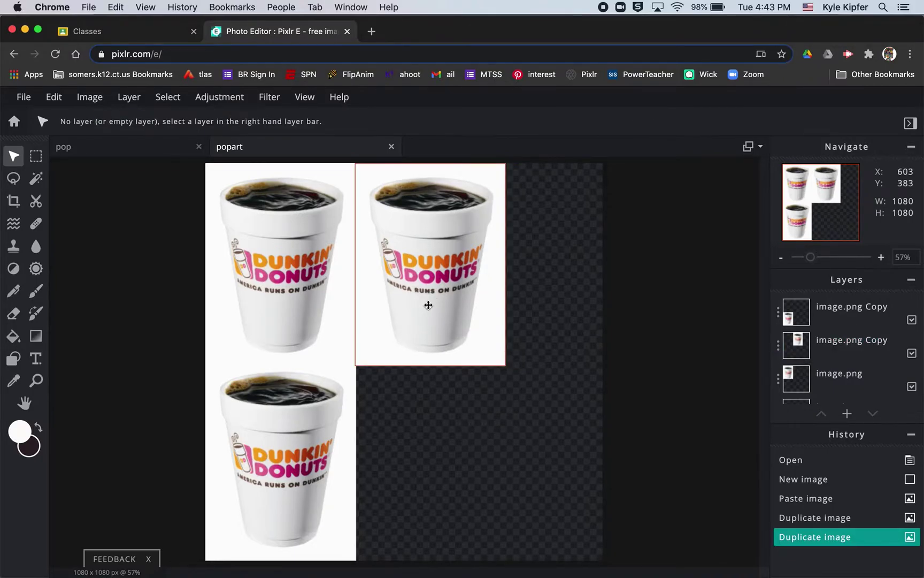
# Duplicate the top-right cup into the bottom-right spot, then deselect all layers.
pyautogui.rightClick(428, 308)
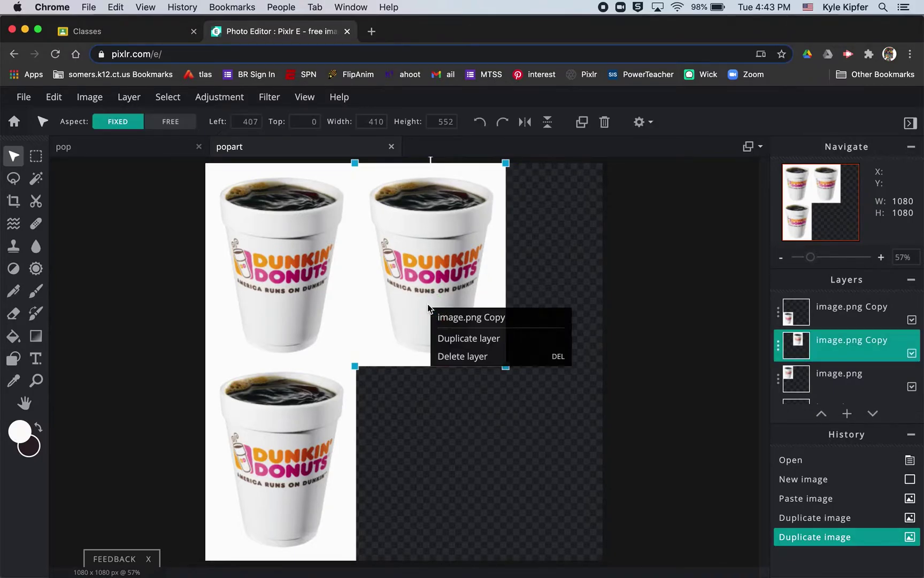
pyautogui.click(454, 339)
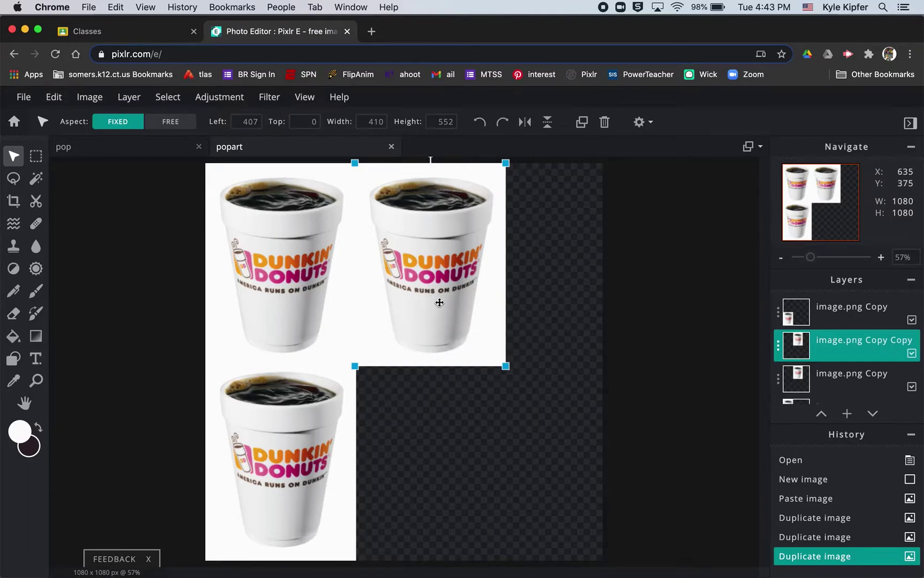
pyautogui.moveTo(446, 329); pyautogui.dragTo(439, 495)
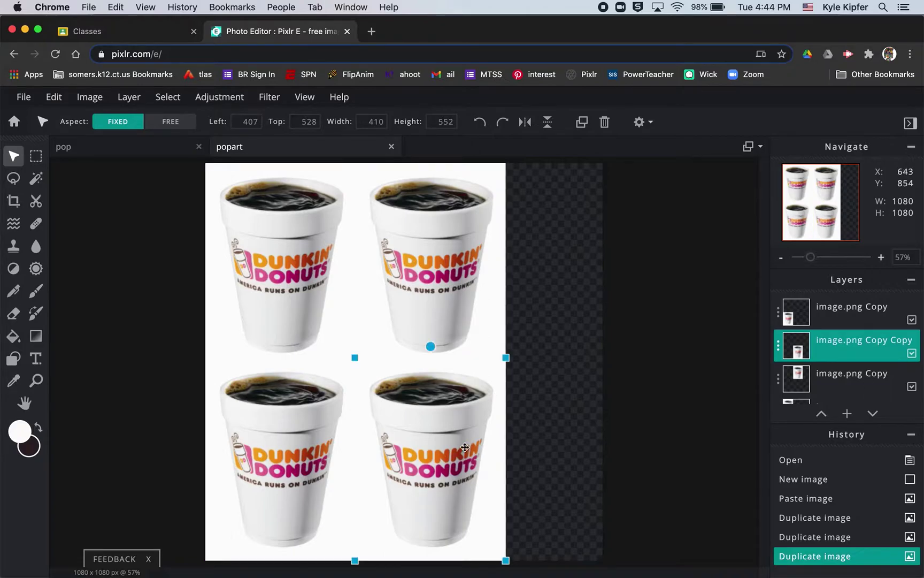
pyautogui.click(622, 425)
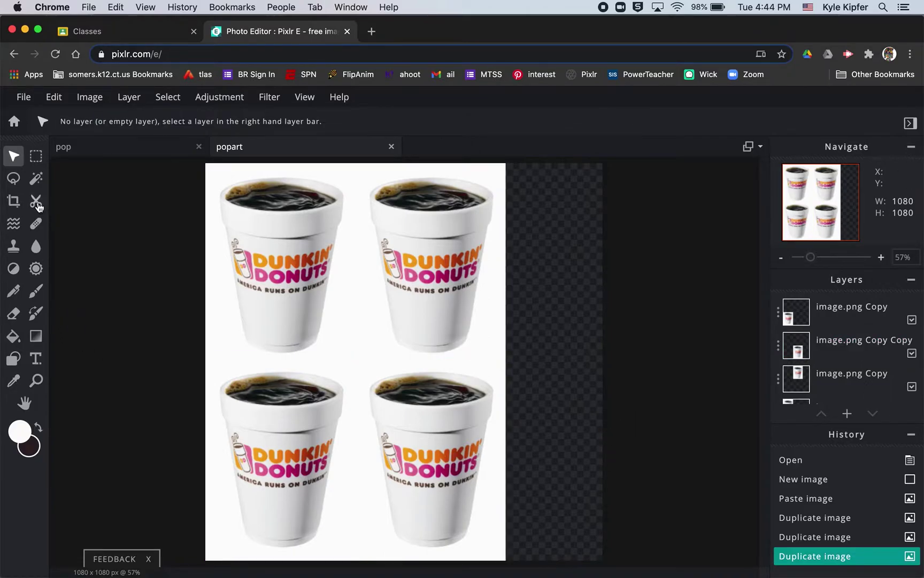
# Crop the canvas to 810×1080, trimming the empty strip on the right.
pyautogui.click(13, 200)
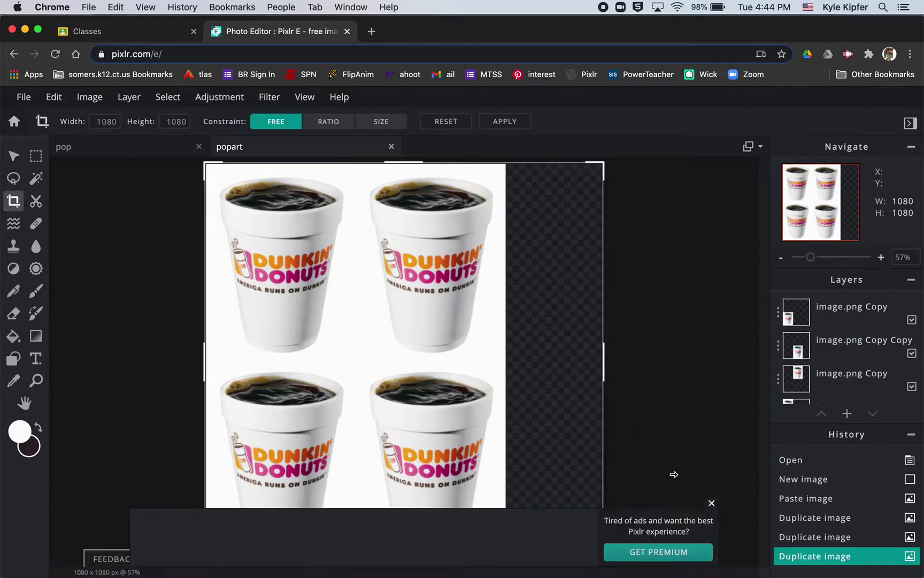
pyautogui.click(711, 503)
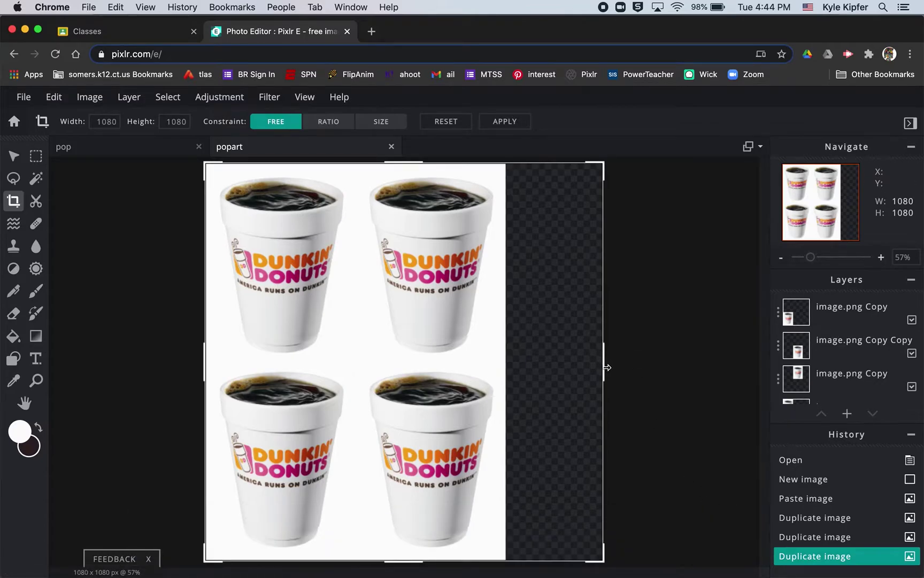
pyautogui.moveTo(604, 367); pyautogui.dragTo(506, 367)
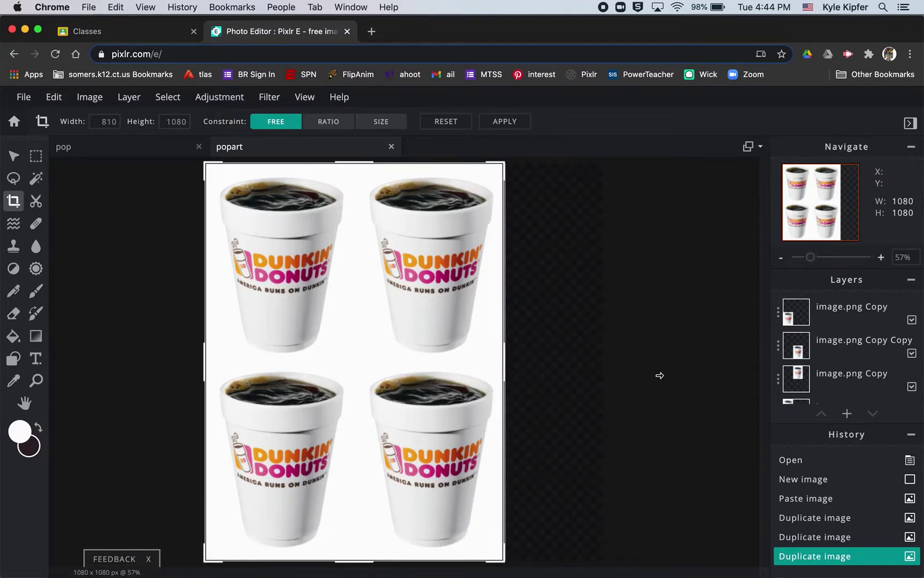
pyautogui.click(505, 121)
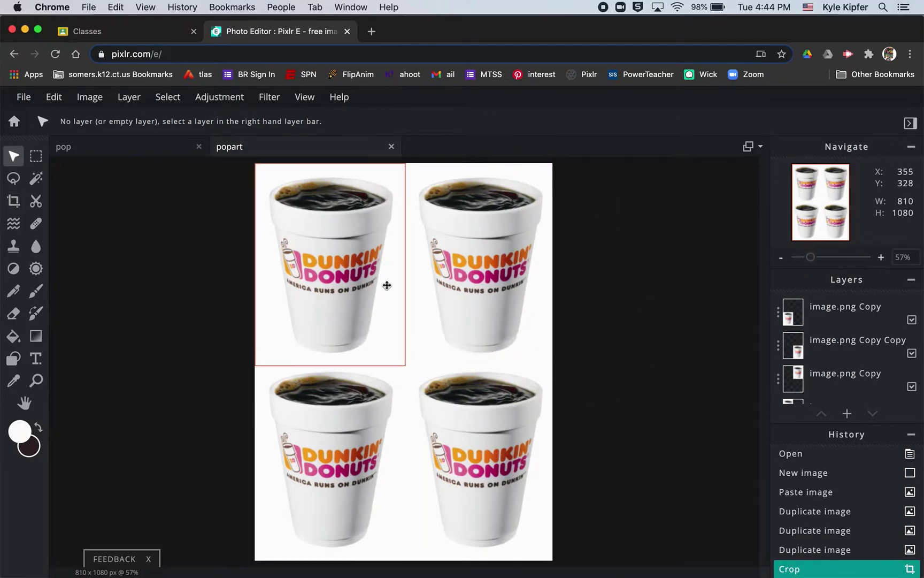
# Apply the yellow COLORS > BEYLLO effect from the Effect library to the top-left cup.
pyautogui.click(352, 301)
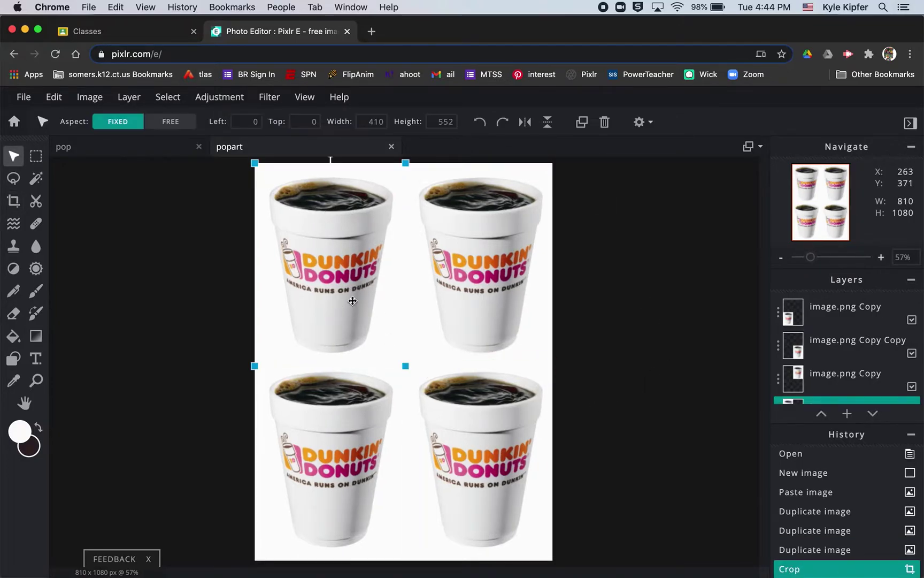
pyautogui.click(269, 98)
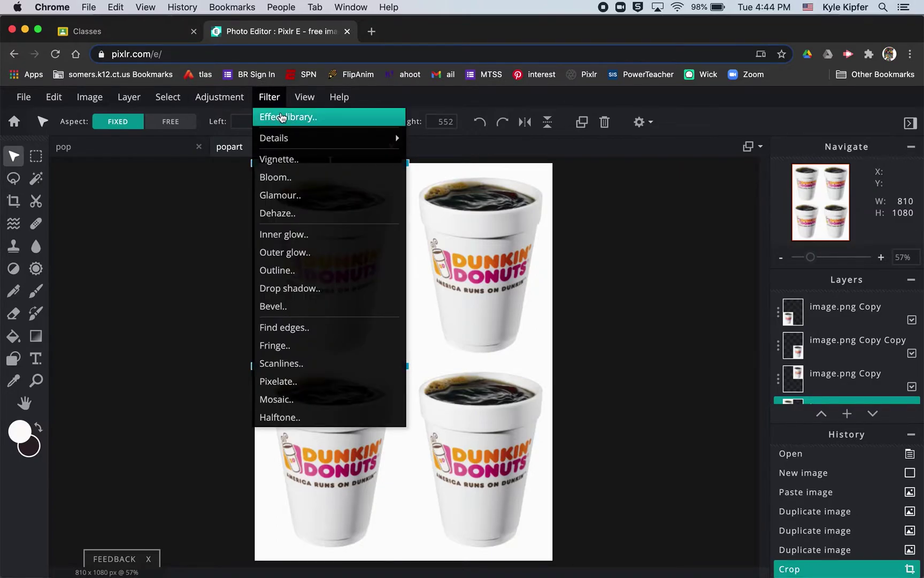
pyautogui.click(283, 117)
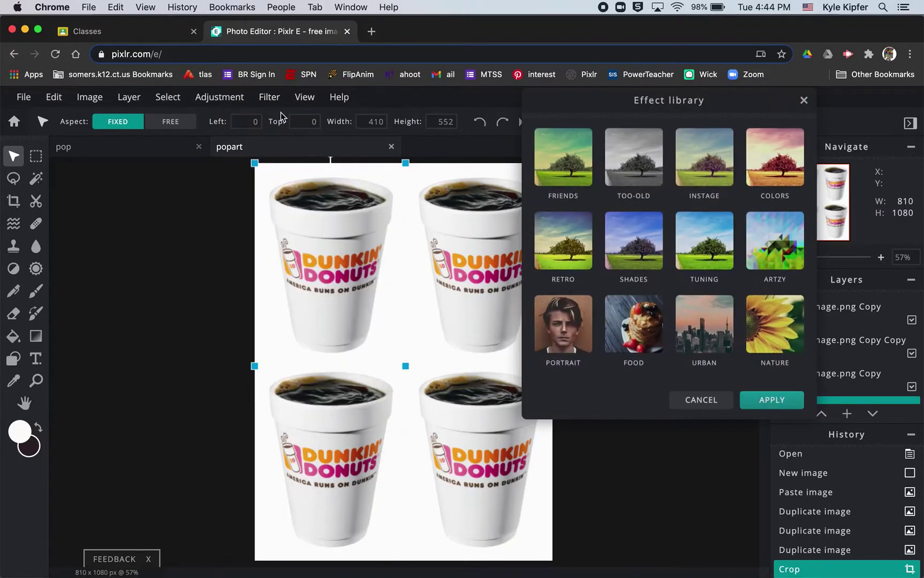
pyautogui.click(775, 174)
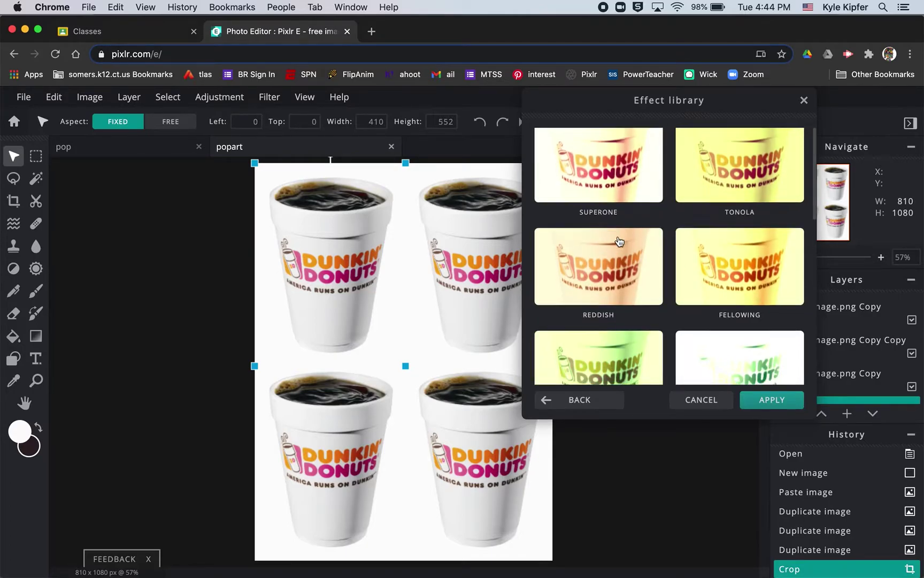
pyautogui.scroll(-5, 615, 240)
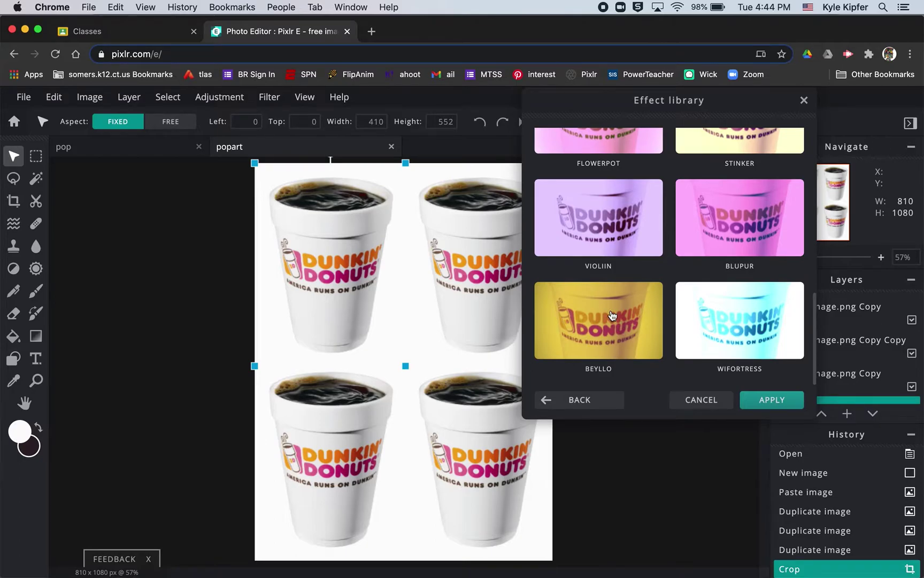
pyautogui.scroll(4, 612, 314)
pyautogui.scroll(-4, 612, 314)
pyautogui.click(612, 320)
pyautogui.click(767, 400)
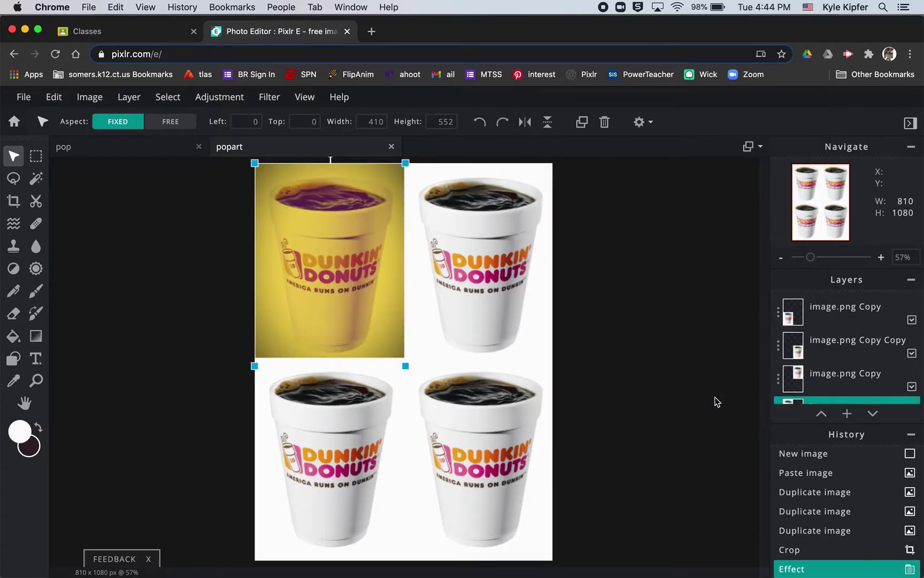
# Apply the cyan ARTZY > DARKSTREET effect to the top-right cup.
pyautogui.click(444, 262)
pyautogui.click(269, 96)
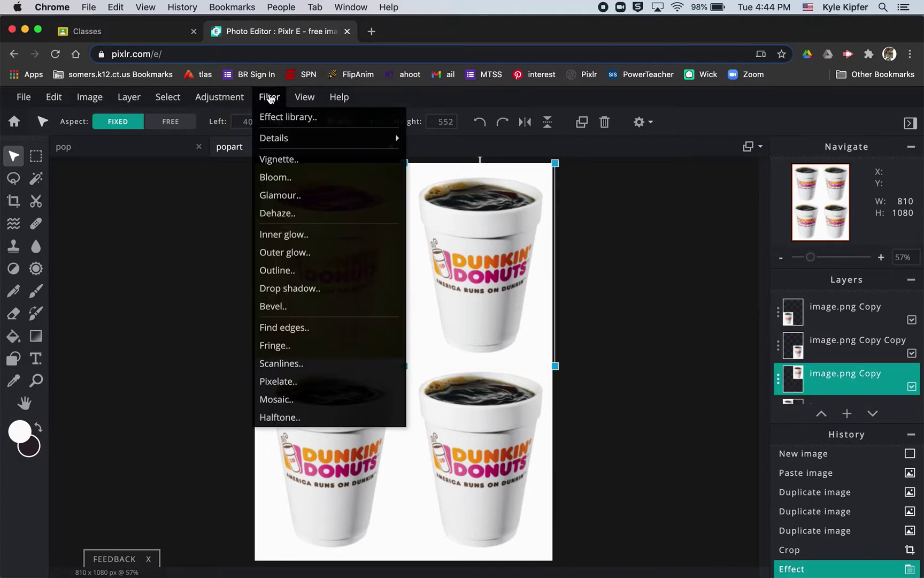
pyautogui.click(288, 116)
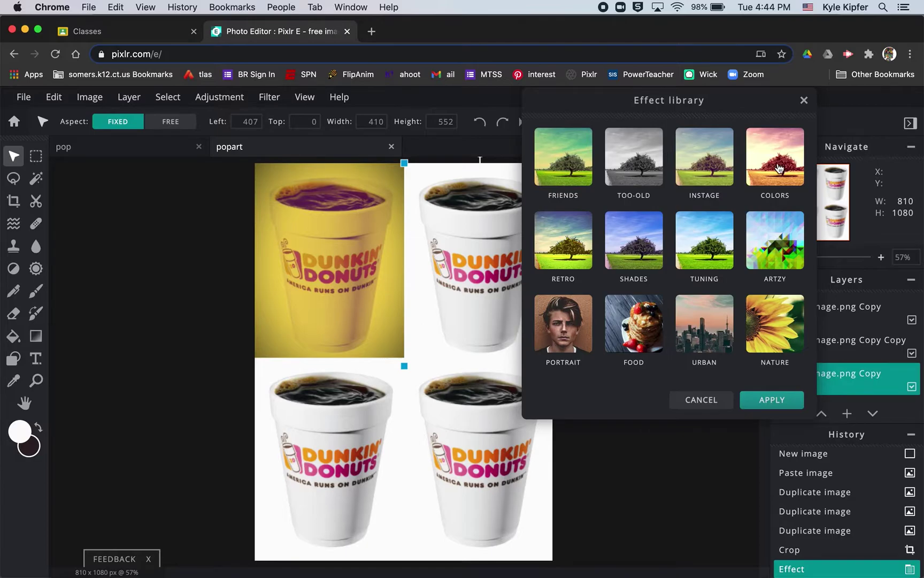
pyautogui.click(778, 237)
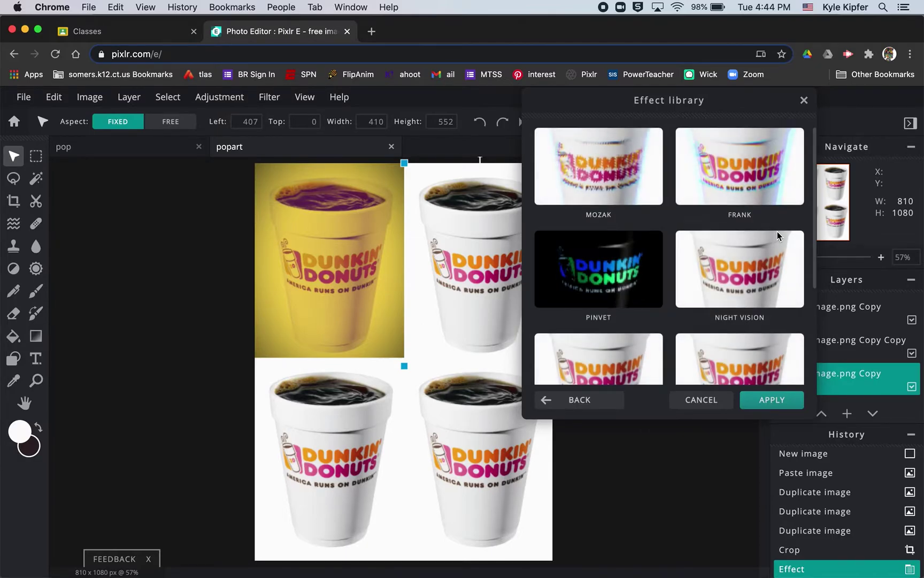
pyautogui.scroll(-5, 667, 242)
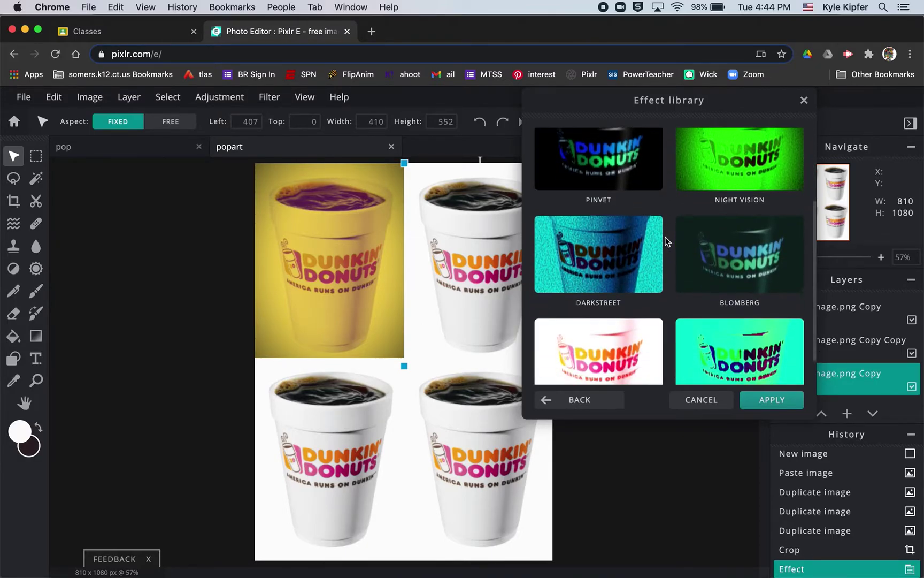
pyautogui.click(618, 221)
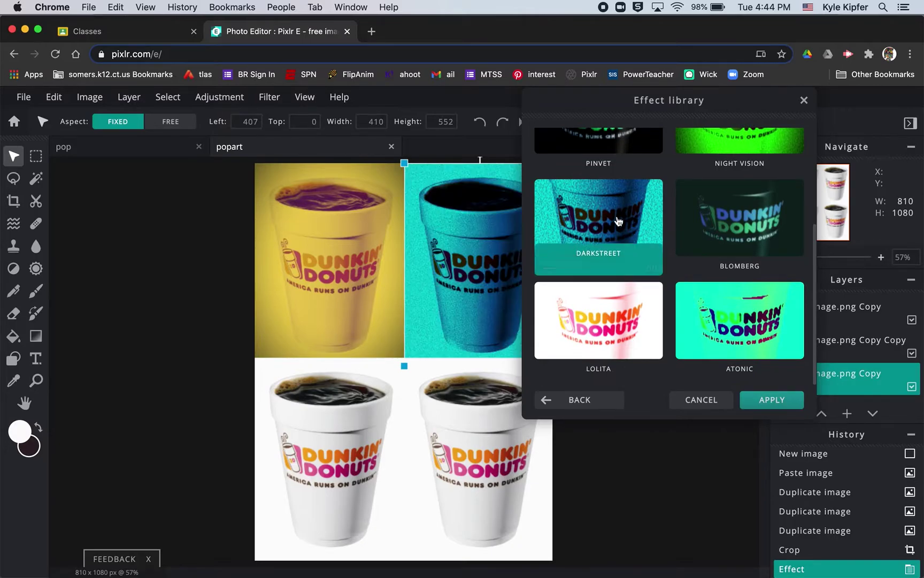
pyautogui.click(776, 400)
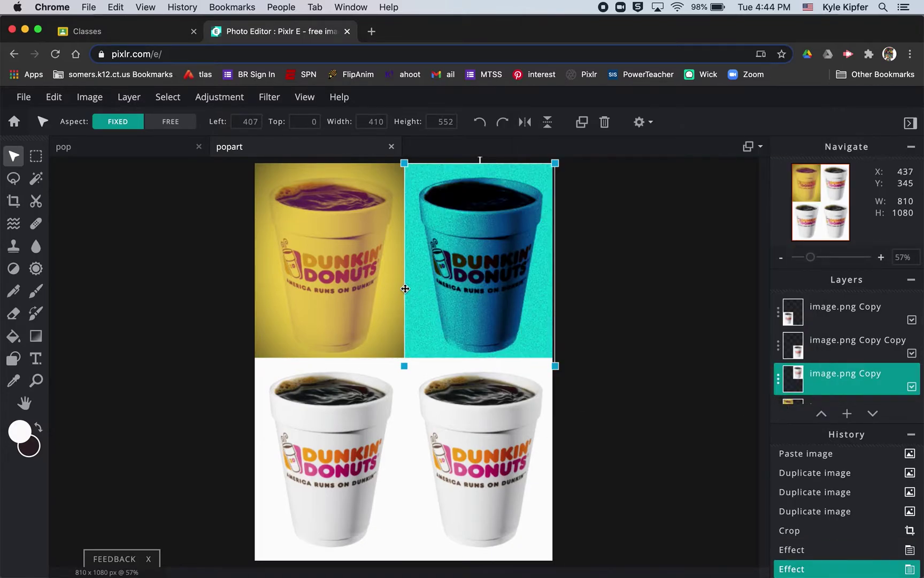
# Preview ARTZY effects on the bottom-right cup, trying PINVET, then the dark green one.
pyautogui.click(463, 414)
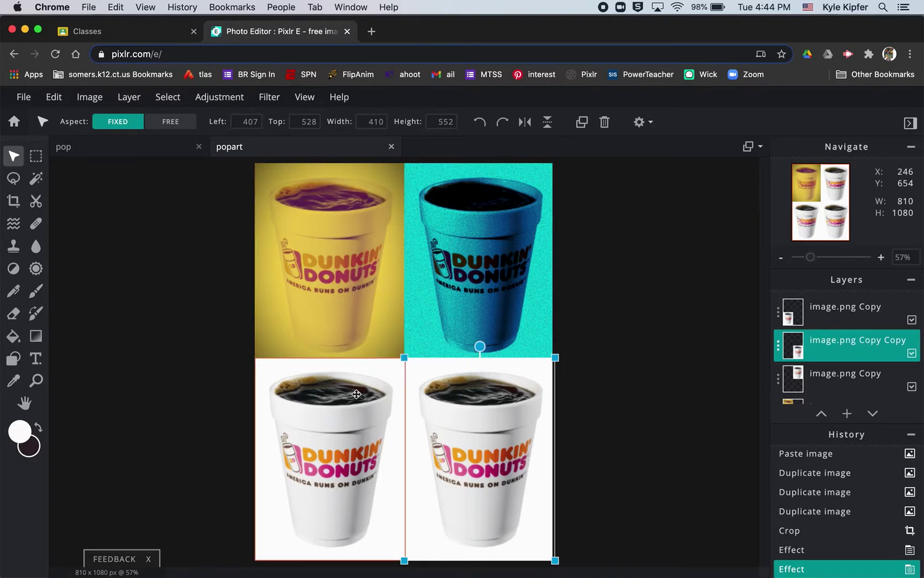
pyautogui.click(271, 97)
pyautogui.click(268, 117)
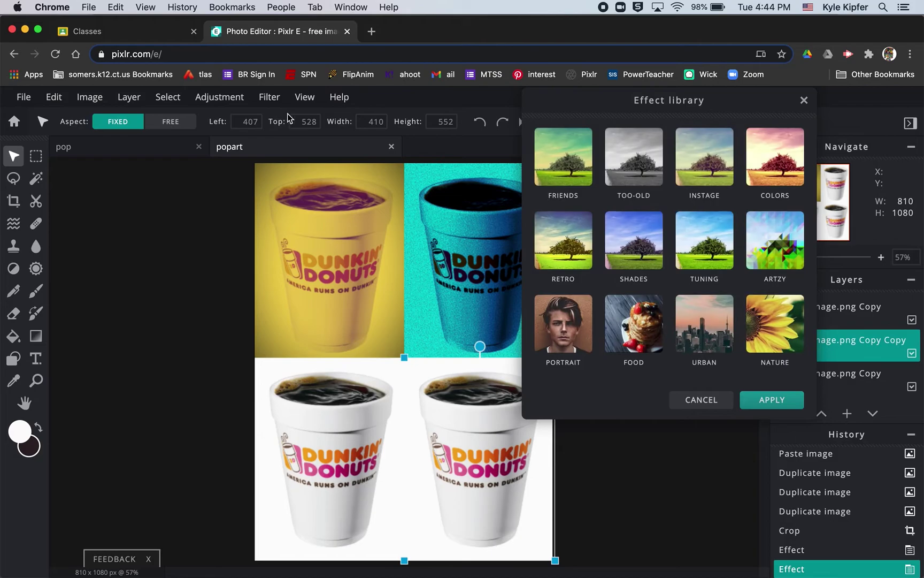
pyautogui.click(780, 251)
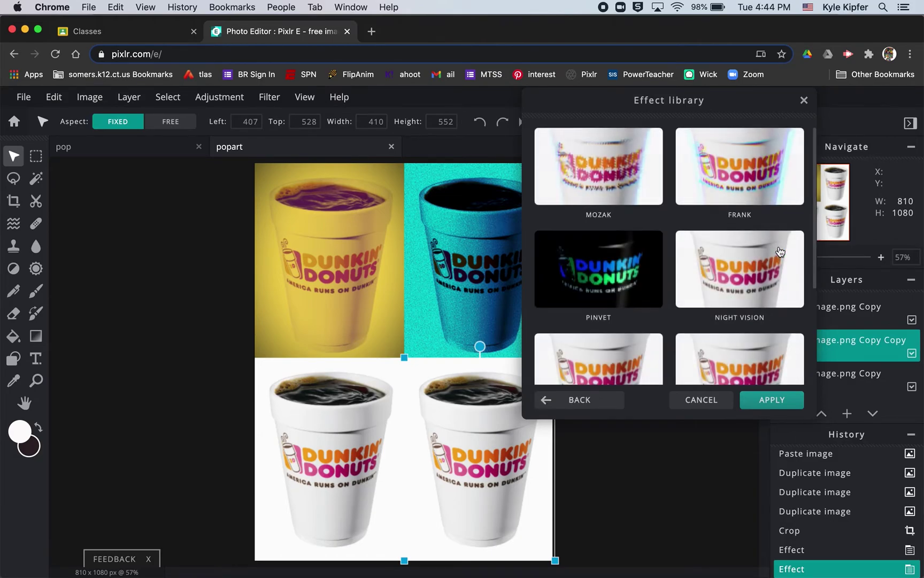
pyautogui.scroll(-3, 652, 268)
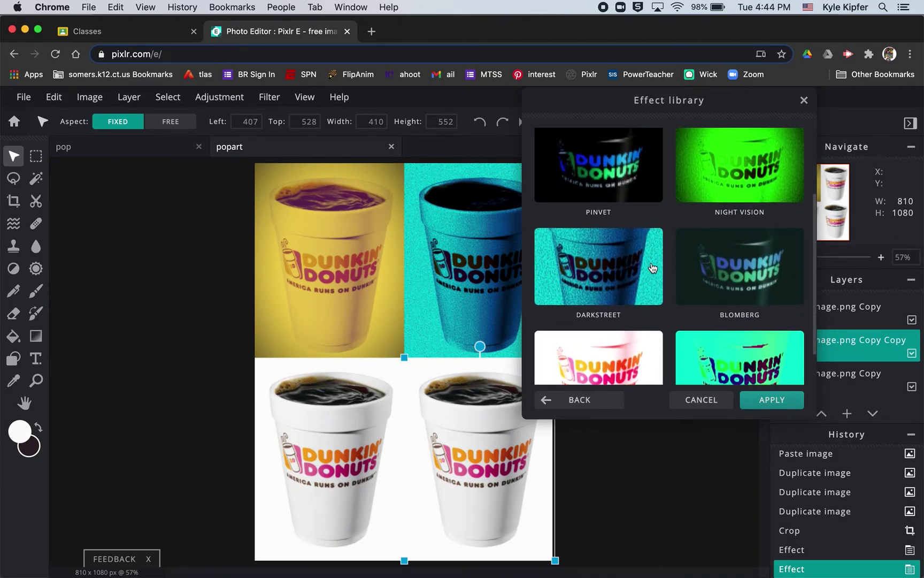
pyautogui.scroll(3, 653, 267)
pyautogui.click(652, 268)
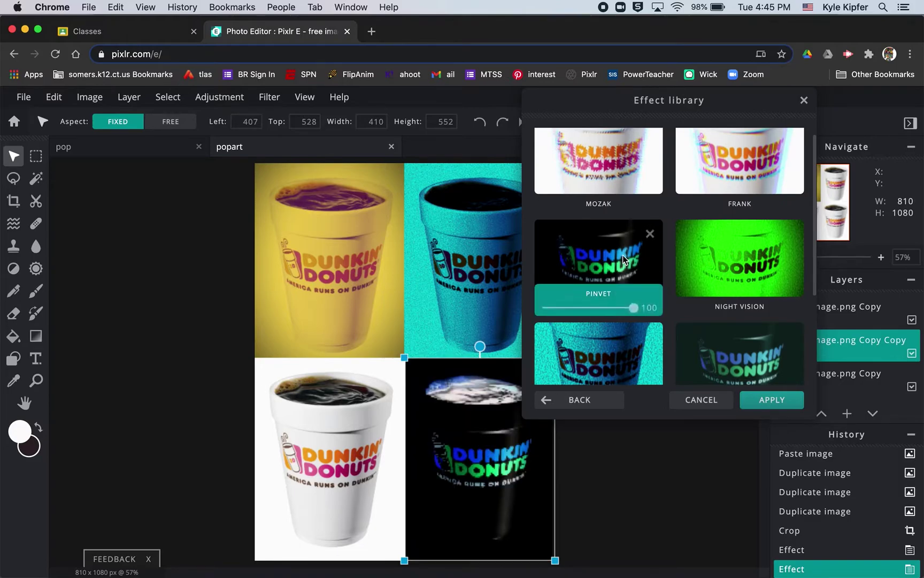
pyautogui.click(725, 362)
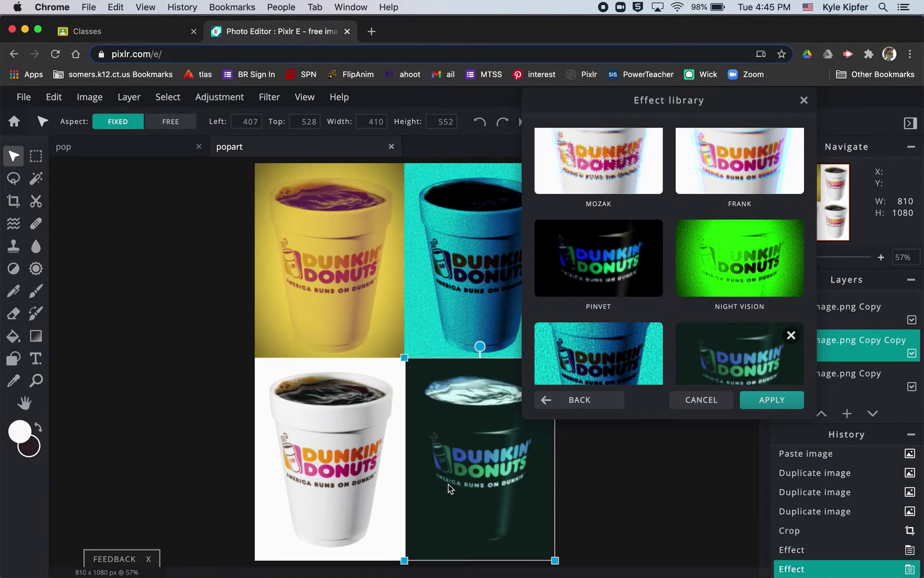
# Apply the dark green effect to the bottom-right cup, then a frequency-40 Halftone to the bottom-left cup.
pyautogui.click(769, 401)
pyautogui.click(289, 441)
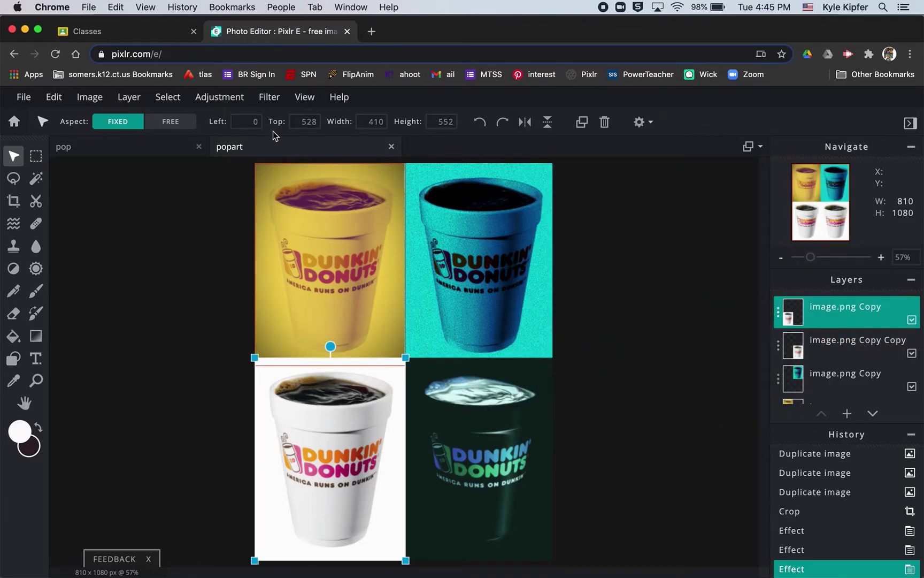
pyautogui.click(232, 100)
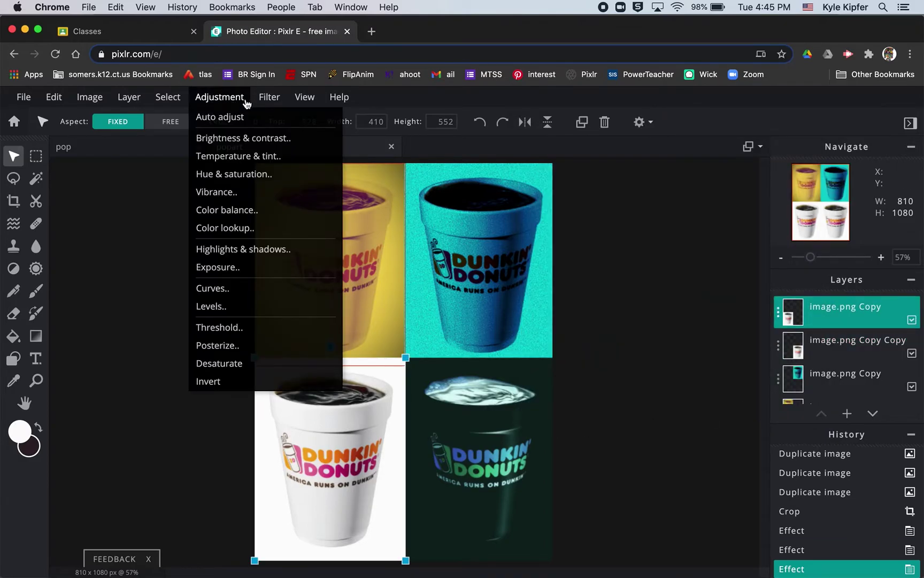
pyautogui.moveTo(270, 102)
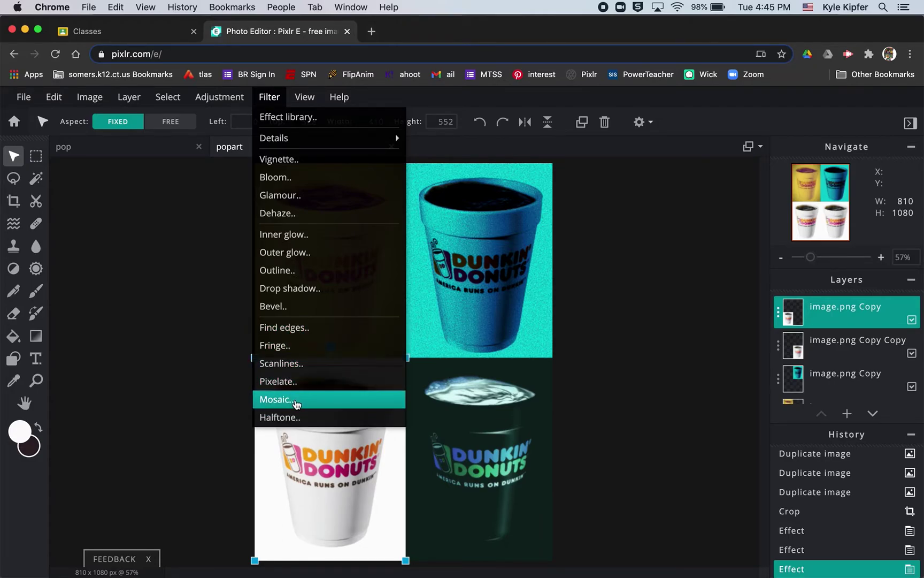
pyautogui.click(301, 418)
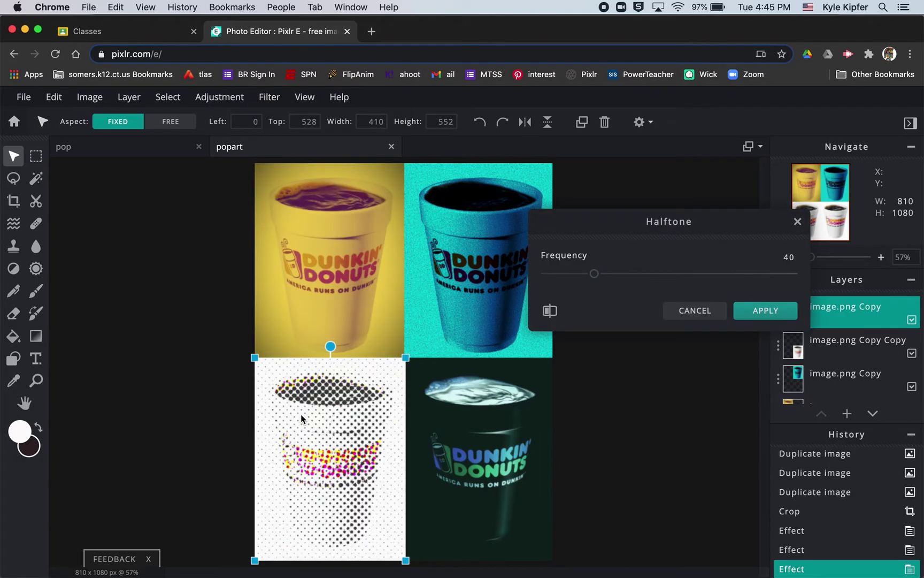
pyautogui.click(765, 310)
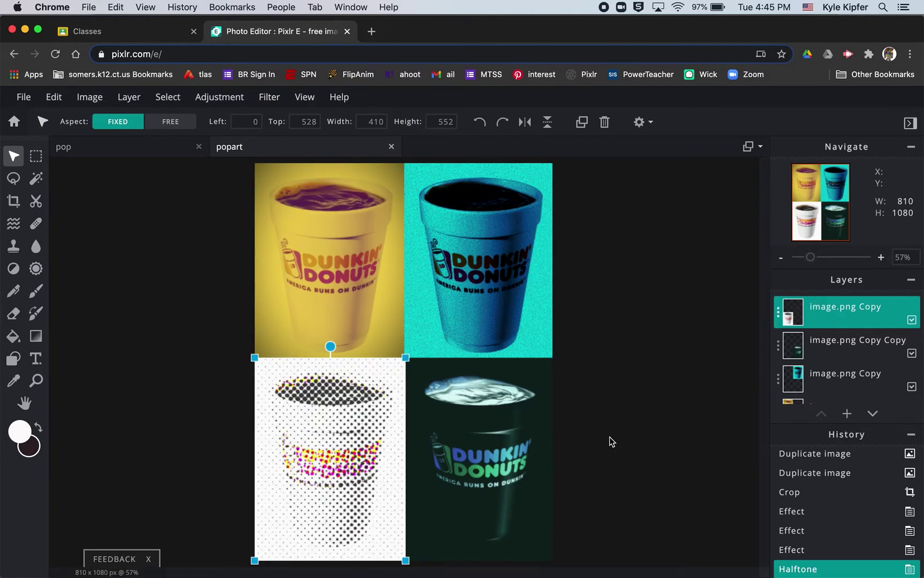
# Shift the top-right cup's hue with Hue & saturation, turning its cyan to coral red.
pyautogui.click(479, 267)
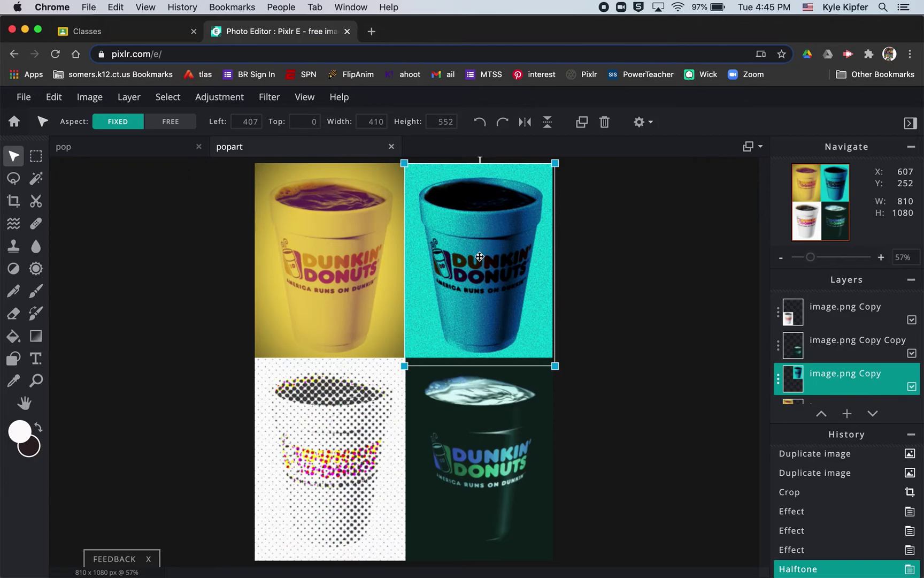
pyautogui.click(231, 98)
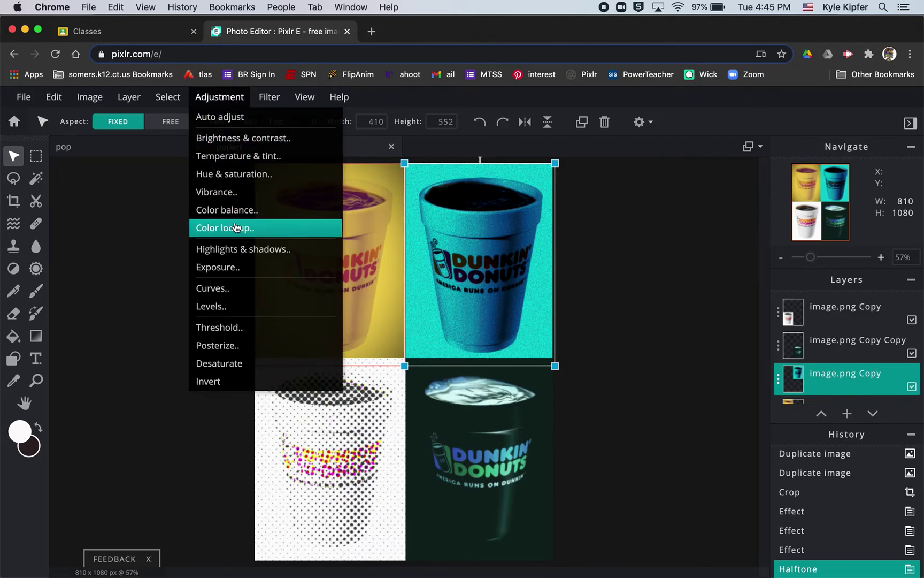
pyautogui.click(242, 175)
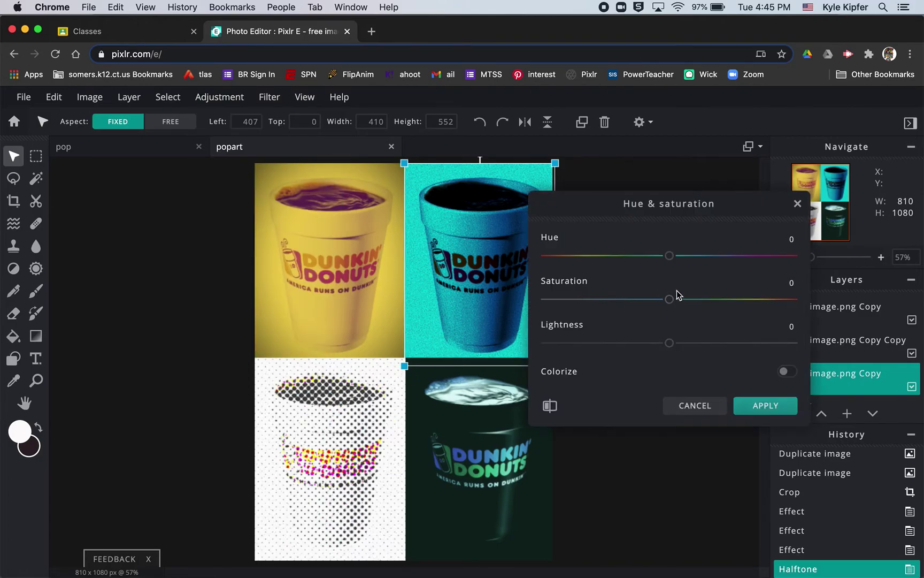
pyautogui.moveTo(667, 259); pyautogui.dragTo(545, 253)
pyautogui.click(765, 408)
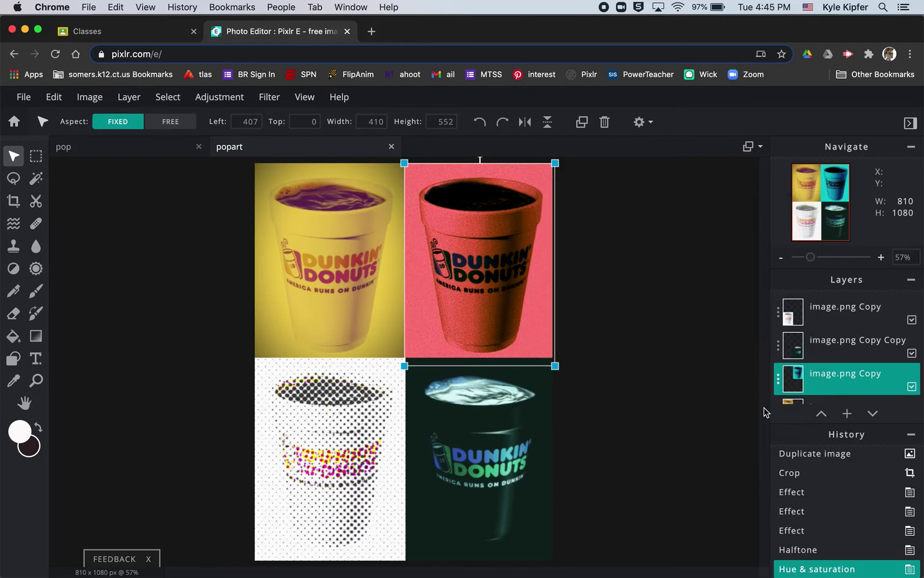
pyautogui.click(331, 289)
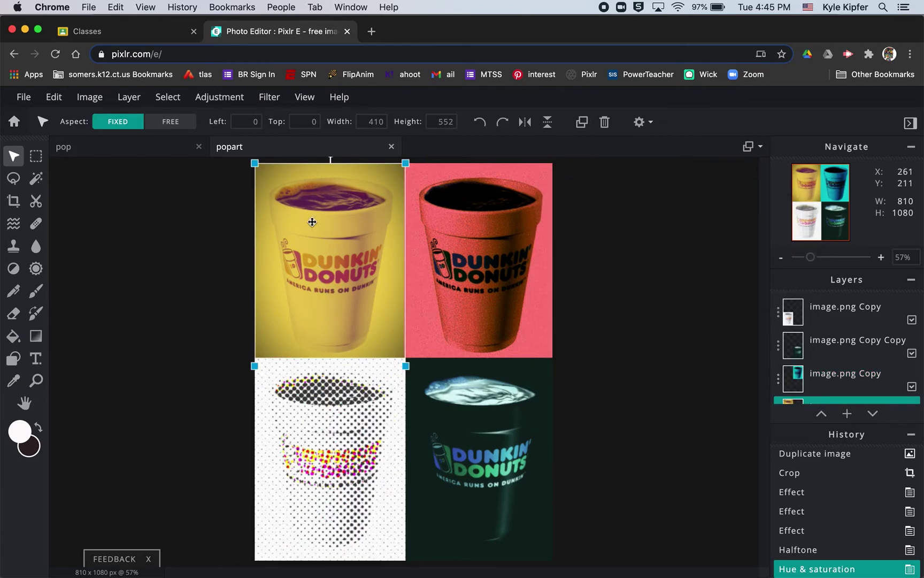
pyautogui.click(465, 436)
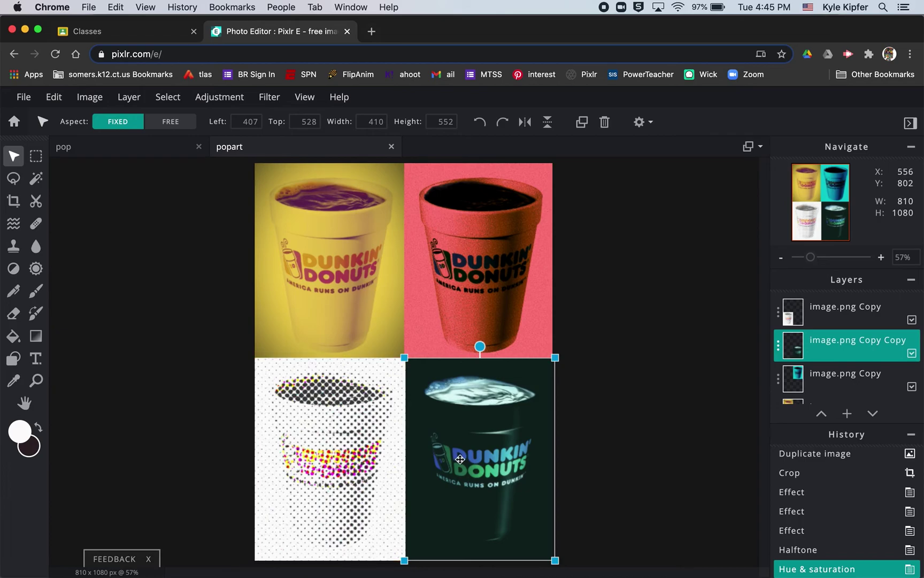
pyautogui.click(665, 287)
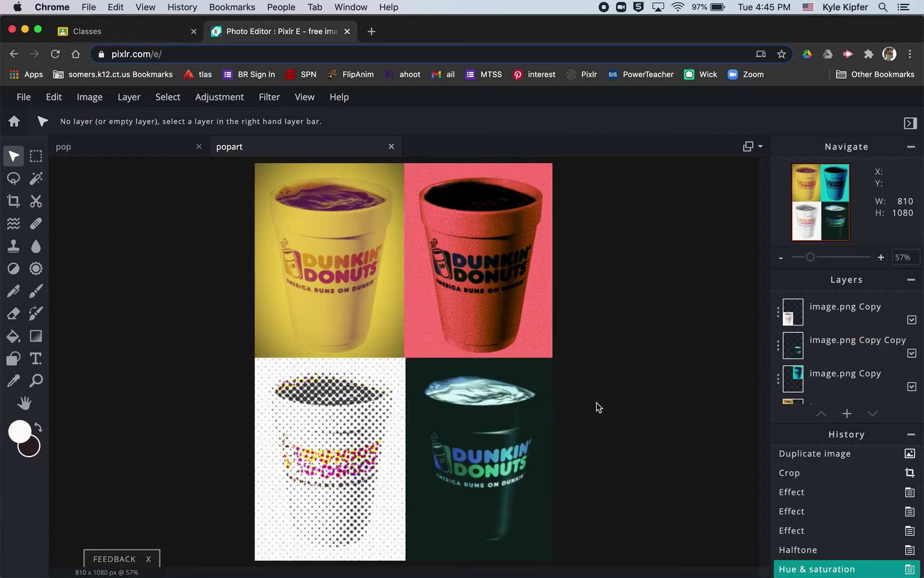